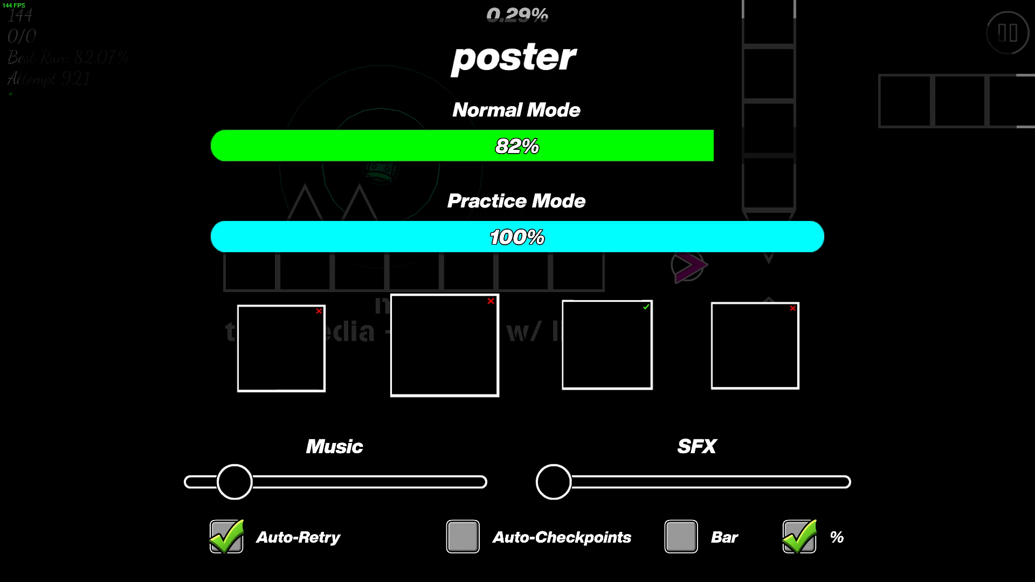
# - Resume the poster level and jump the opening spikes and platform until the run ends
pyautogui.click(422, 301)
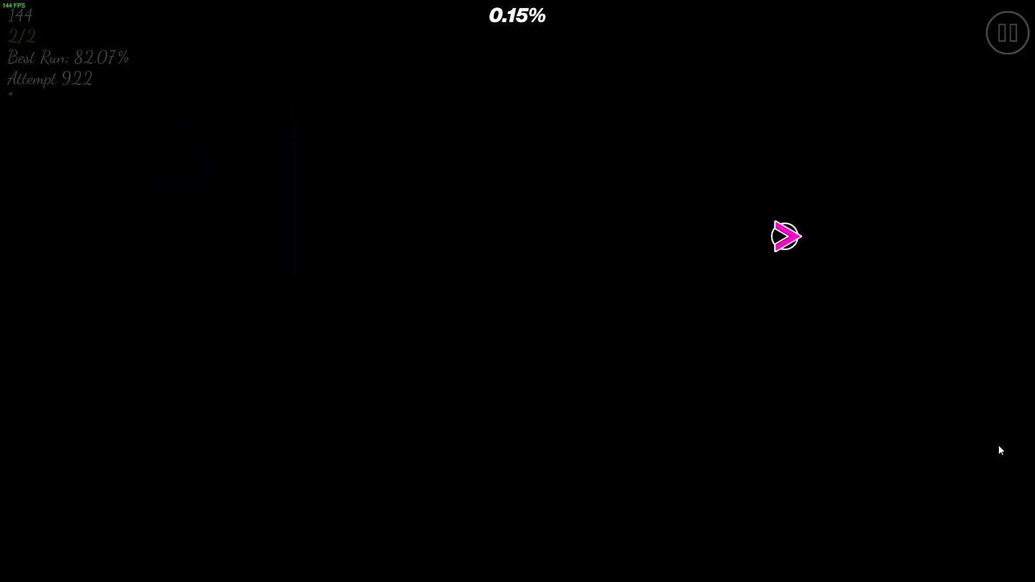
pyautogui.click(979, 409)
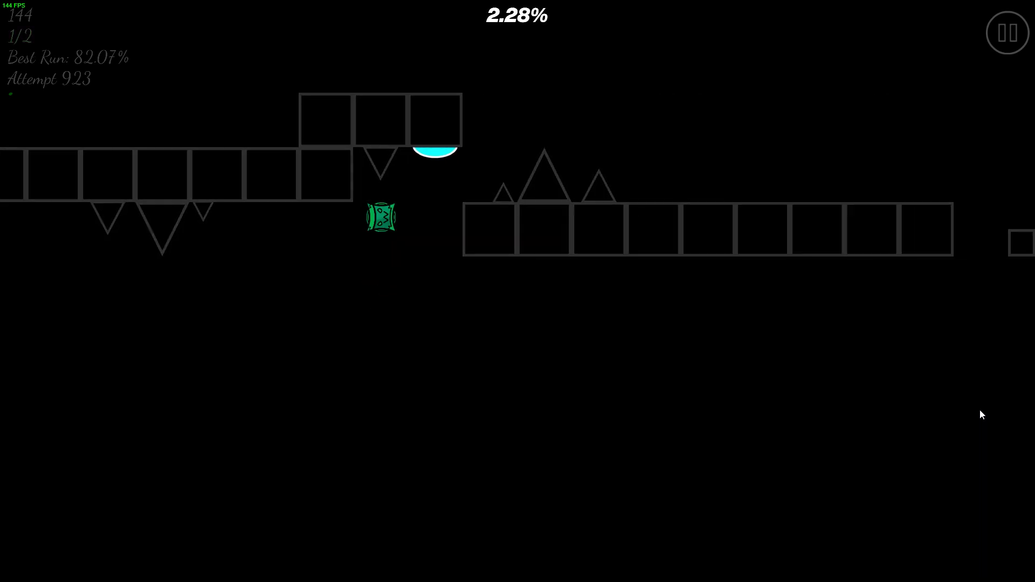
pyautogui.click(897, 345)
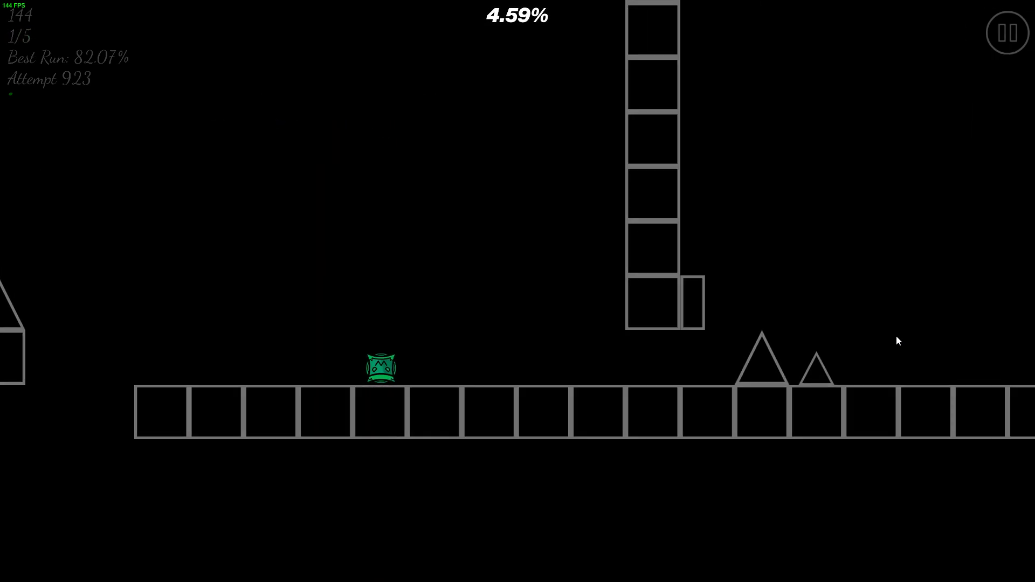
pyautogui.click(890, 332)
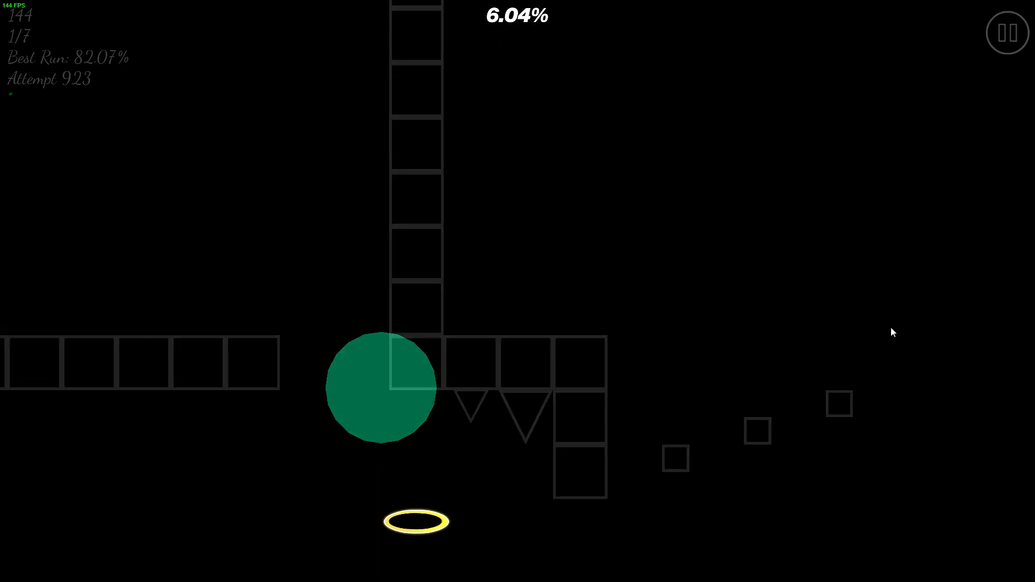
# - On the new attempt, clear the gravity pads, the gap, the spikes and the rings
pyautogui.click(891, 331)
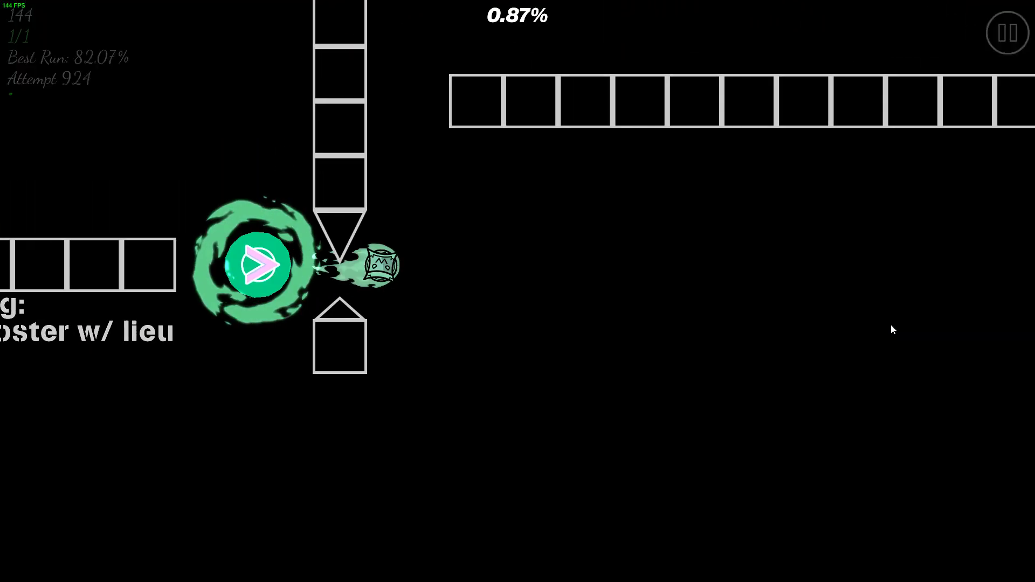
pyautogui.click(891, 329)
pyautogui.click(892, 328)
pyautogui.click(892, 327)
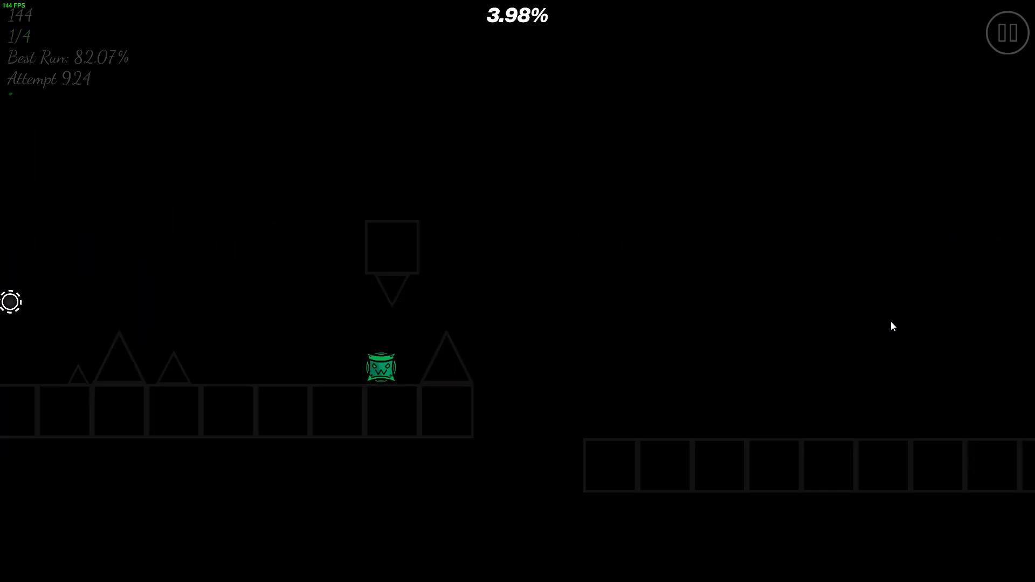
pyautogui.click(891, 324)
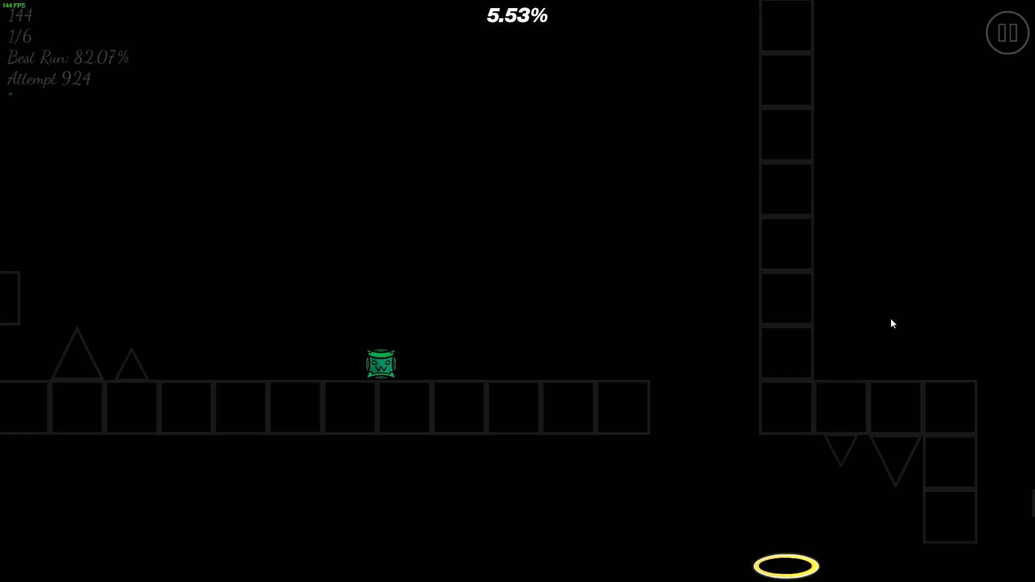
pyautogui.click(891, 323)
pyautogui.click(892, 323)
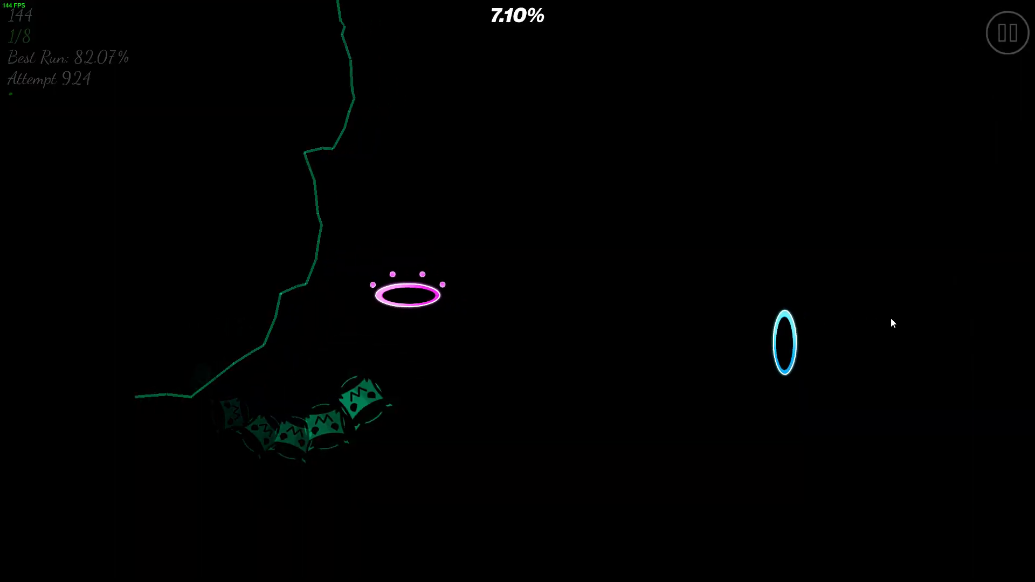
# - Guide the wave through the portals and bounce off the orbs into the gold section
pyautogui.click(892, 324)
pyautogui.click(889, 317)
pyautogui.click(877, 281)
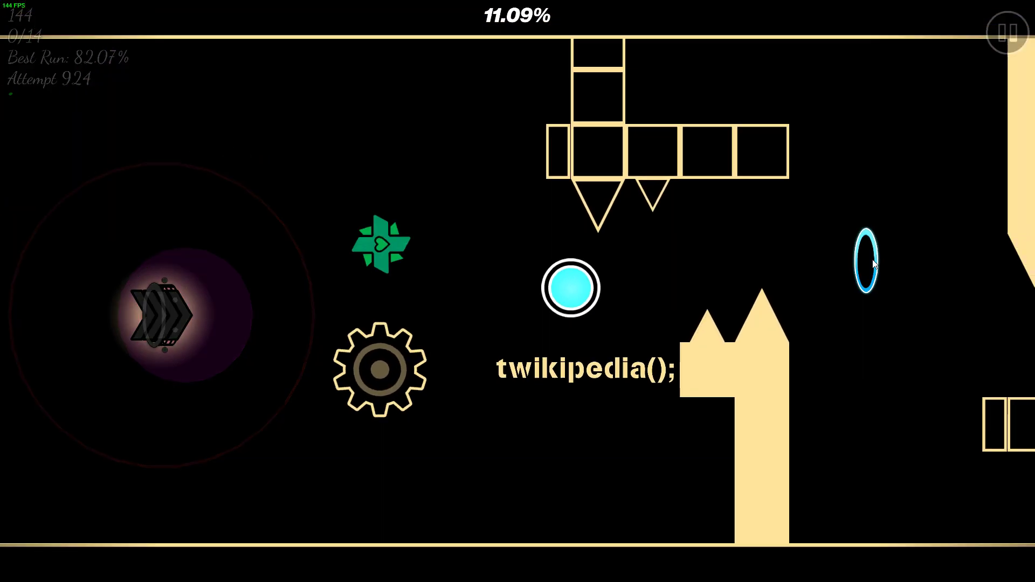
pyautogui.click(872, 259)
pyautogui.click(873, 259)
pyautogui.click(872, 257)
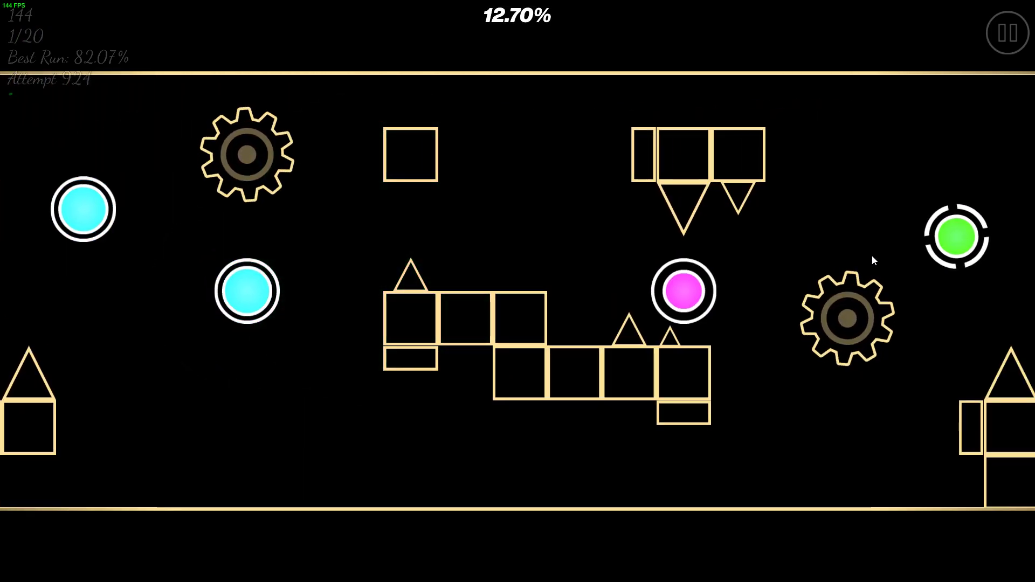
# - Restart the level, clearing the first spikes and gaps and steering the wave through portals
pyautogui.click(872, 255)
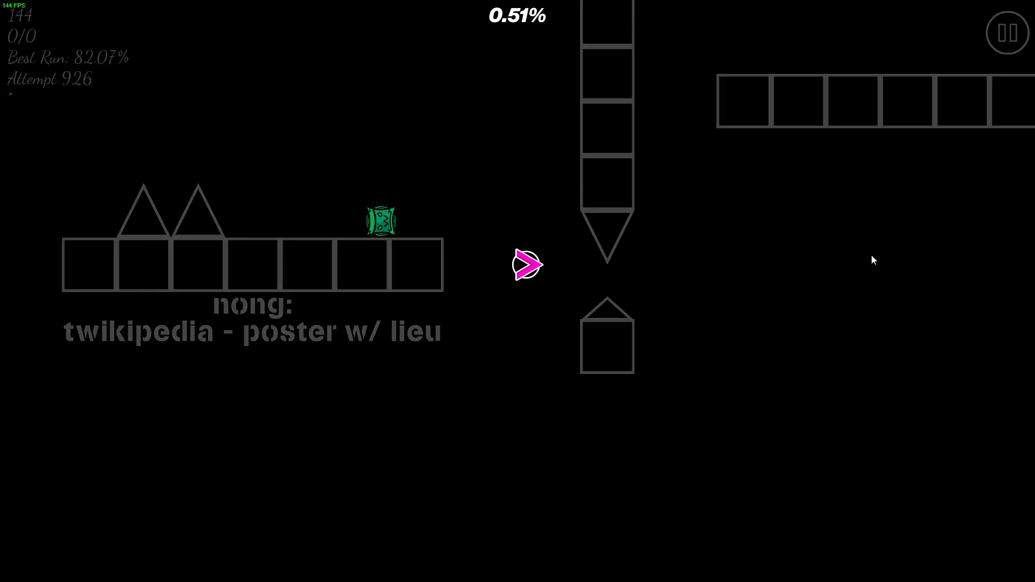
pyautogui.click(870, 252)
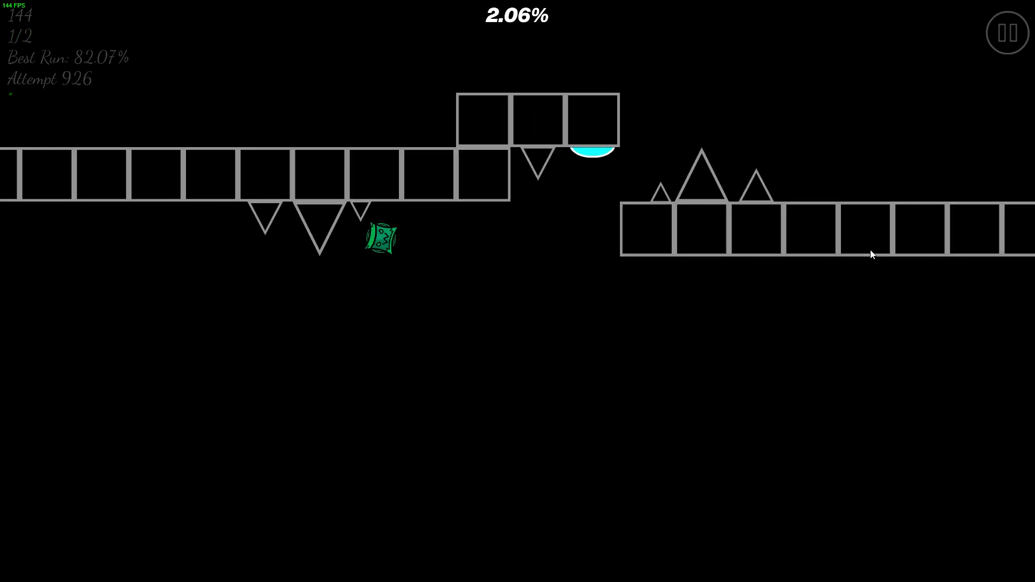
pyautogui.click(870, 253)
pyautogui.click(868, 252)
pyautogui.click(868, 250)
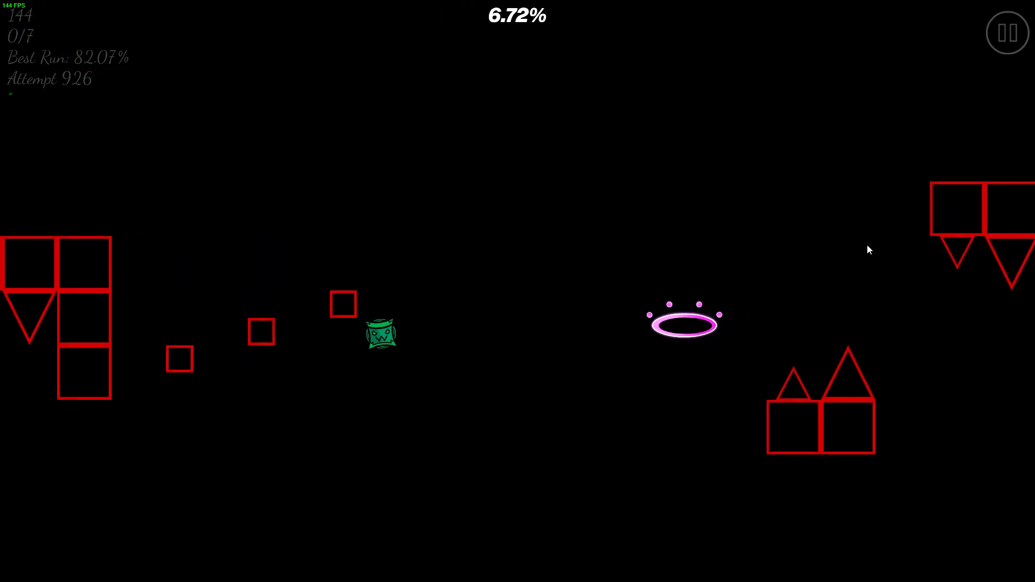
pyautogui.click(868, 250)
pyautogui.click(868, 246)
pyautogui.click(867, 247)
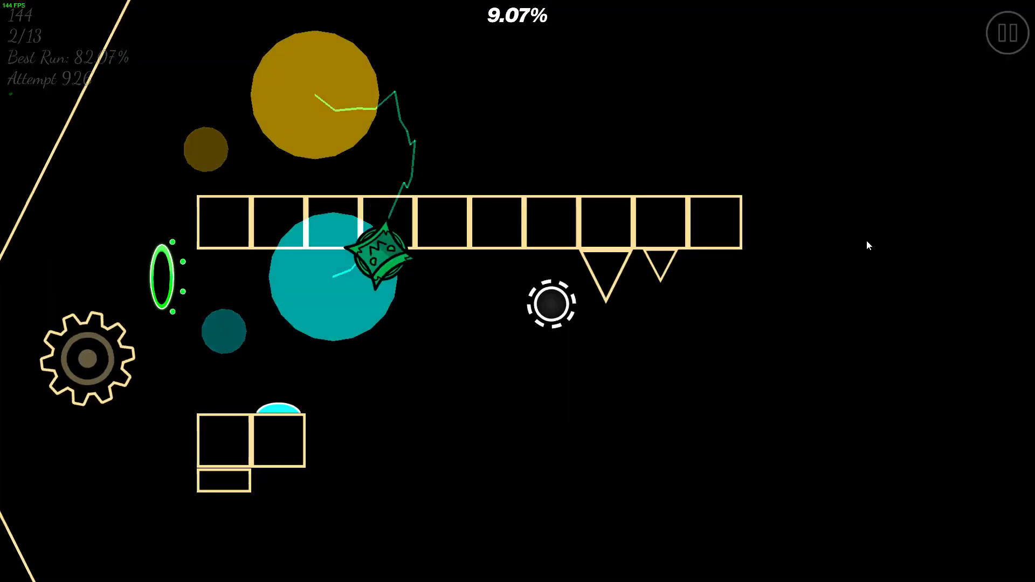
# - Get through the cube section, flipping gravity and bouncing on the orbs
pyautogui.click(865, 240)
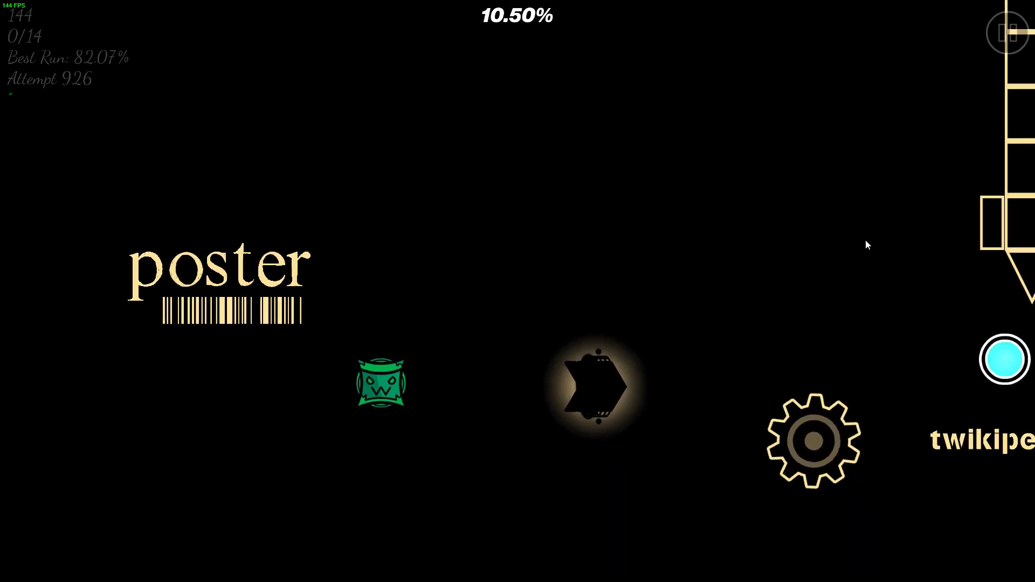
pyautogui.click(865, 240)
pyautogui.click(865, 239)
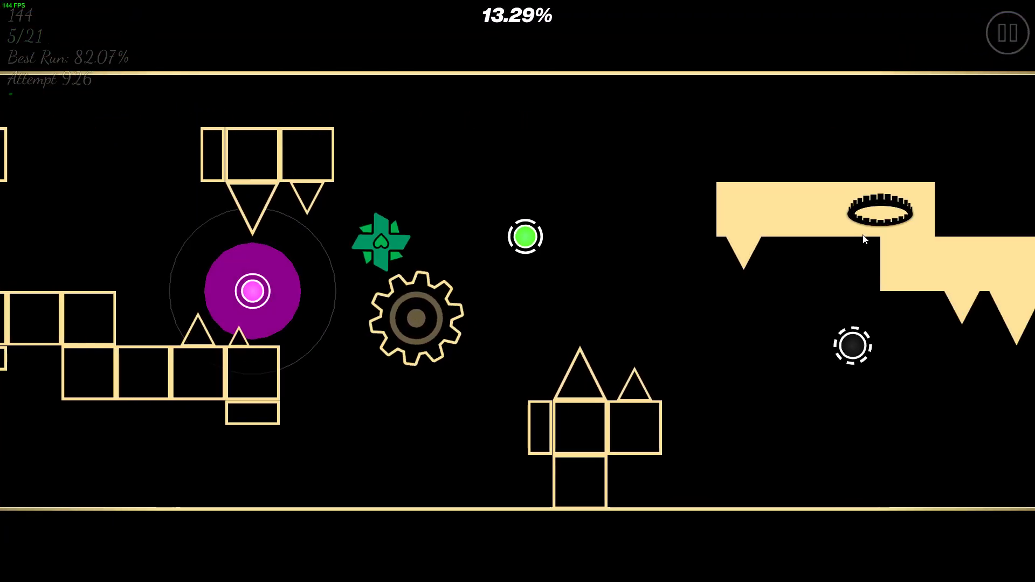
pyautogui.click(862, 235)
pyautogui.click(863, 230)
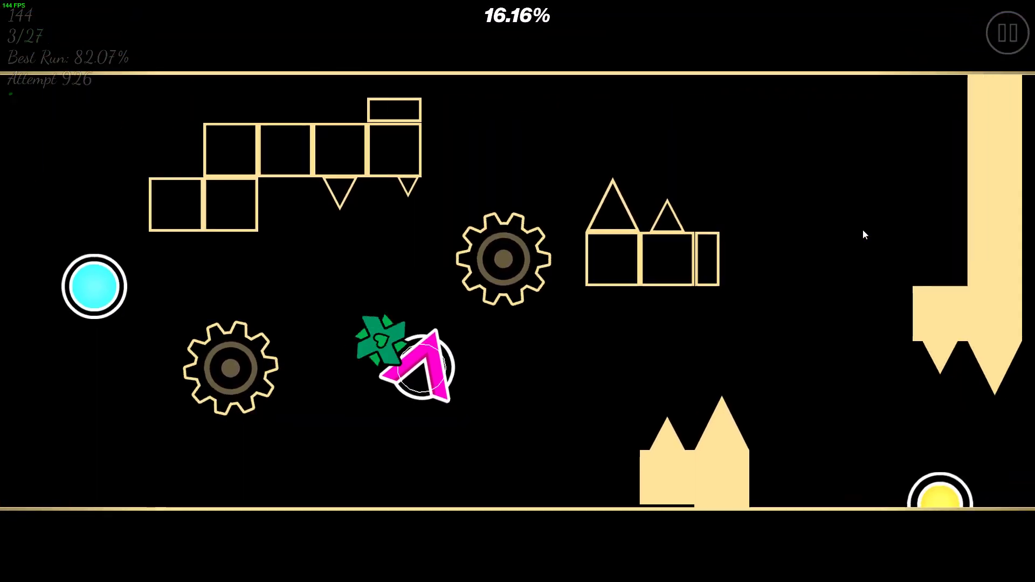
pyautogui.click(863, 228)
pyautogui.click(861, 224)
pyautogui.click(863, 223)
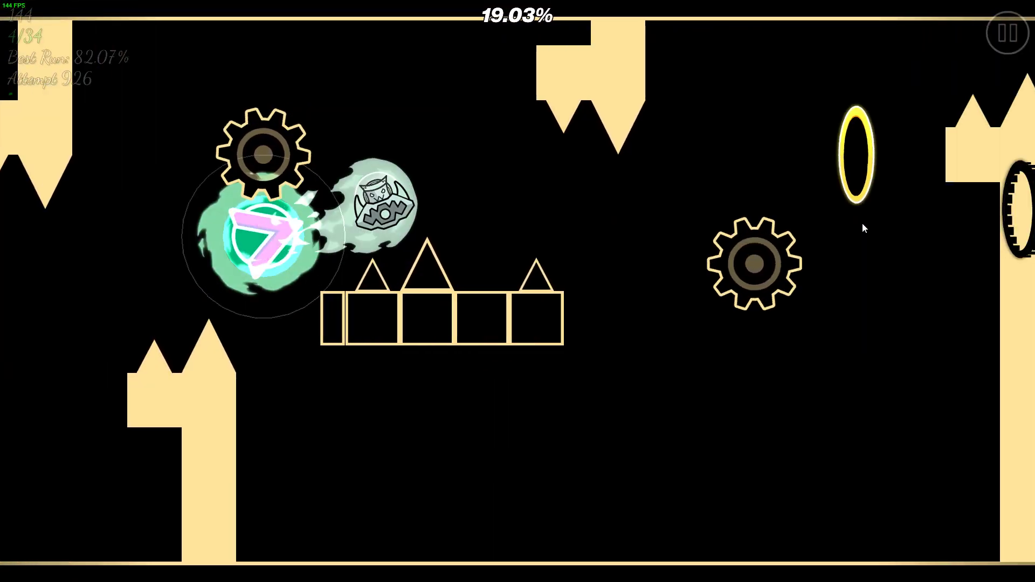
# - Pass the ball section and fly the ship between the spikes
pyautogui.click(862, 223)
pyautogui.click(862, 221)
pyautogui.click(862, 219)
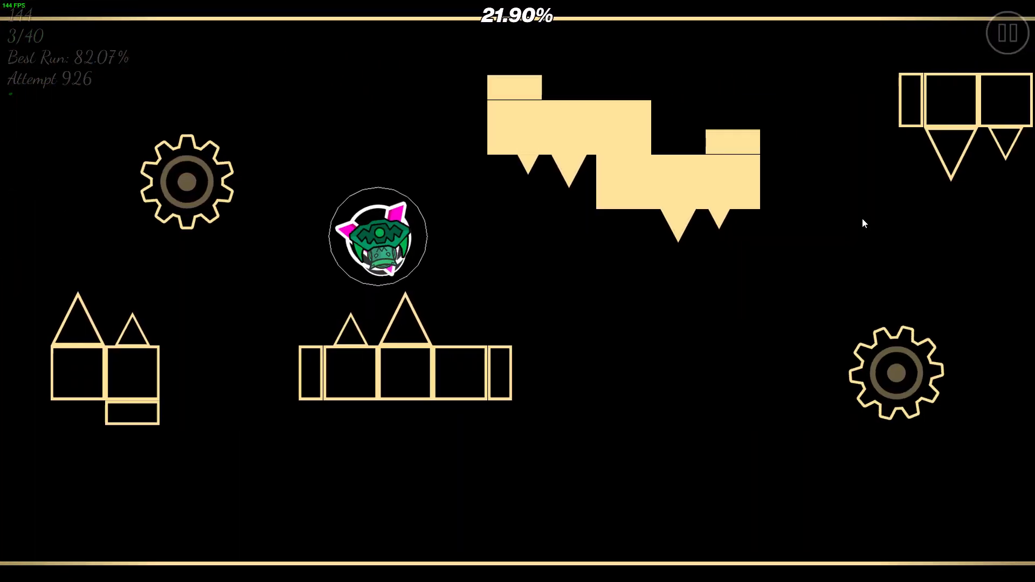
pyautogui.click(861, 218)
pyautogui.click(861, 214)
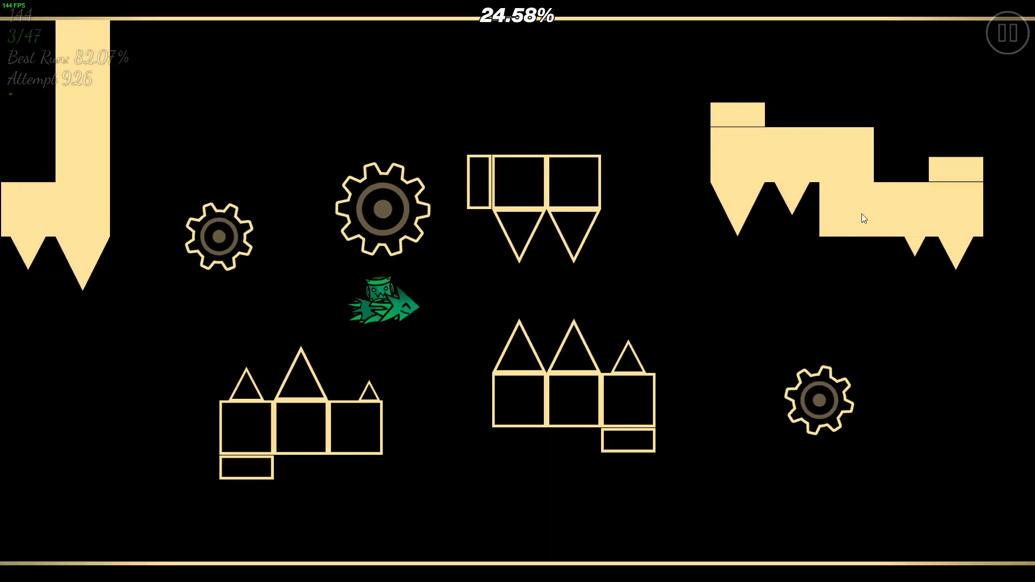
pyautogui.click(861, 214)
pyautogui.click(861, 213)
pyautogui.click(861, 211)
pyautogui.click(861, 210)
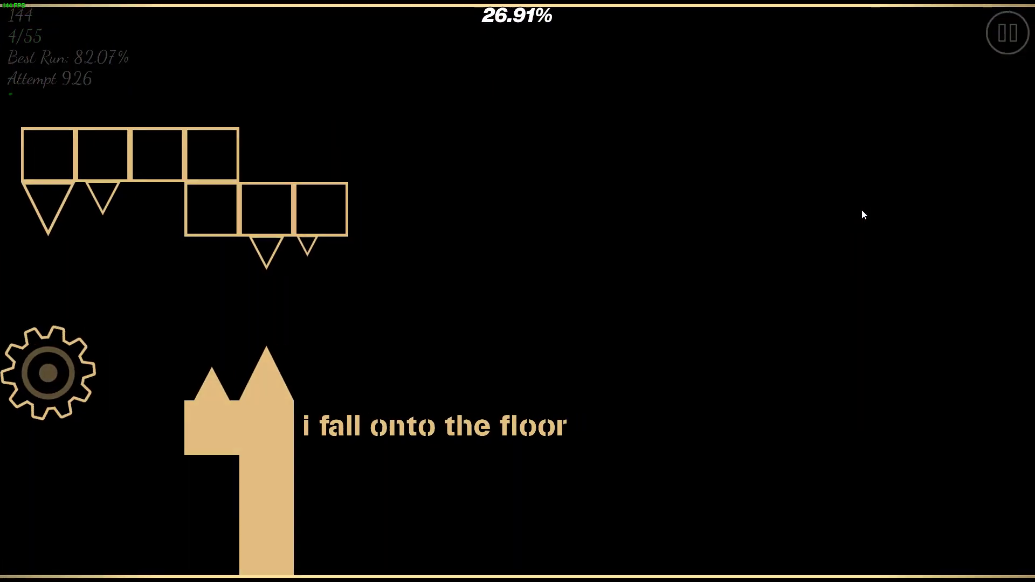
# - Clear the spikes and portals using the orbs, reaching past the yellow spike pillar
pyautogui.click(861, 209)
pyautogui.click(861, 209)
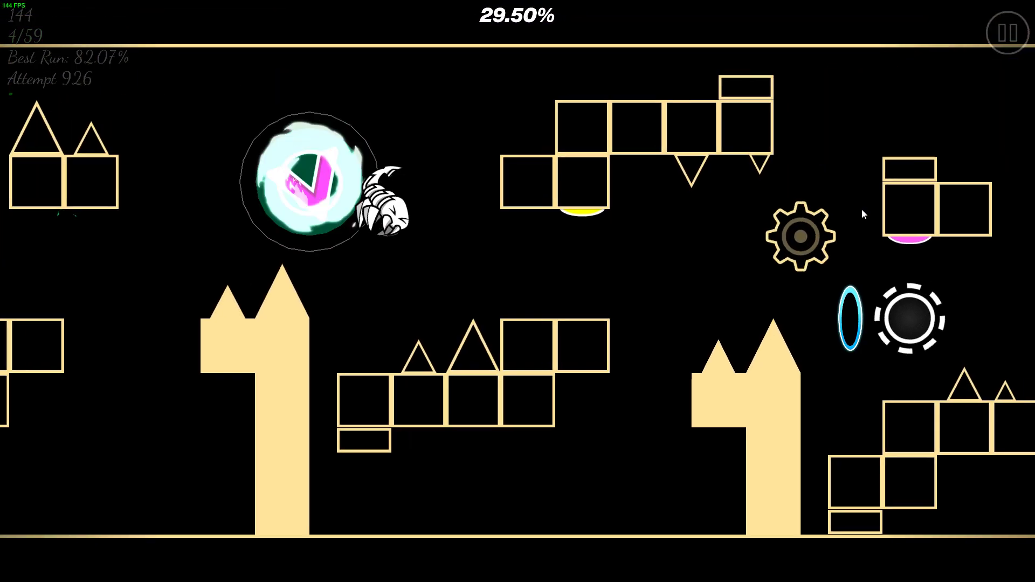
pyautogui.click(862, 212)
pyautogui.click(862, 212)
pyautogui.click(861, 211)
pyautogui.click(861, 210)
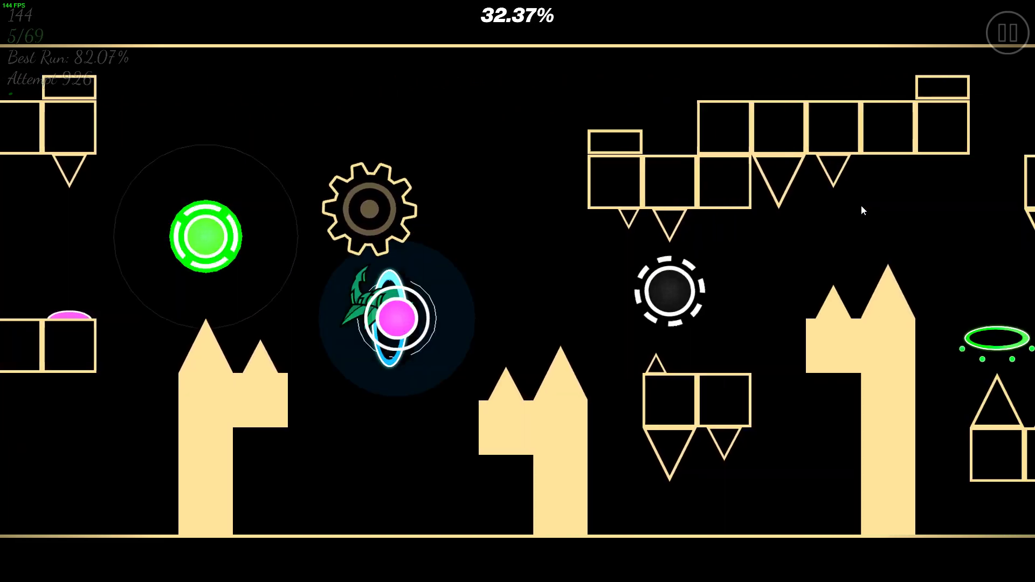
pyautogui.click(860, 206)
pyautogui.click(861, 205)
pyautogui.click(861, 203)
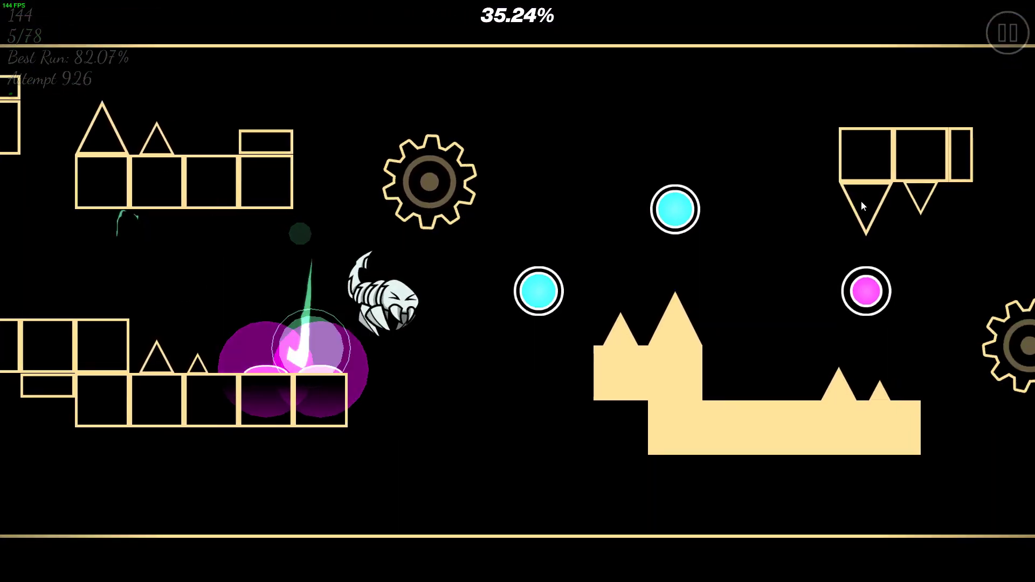
pyautogui.click(860, 207)
pyautogui.click(861, 207)
pyautogui.click(861, 205)
# - Get past the gear, portal and narrow spike corridor to beyond 55%
pyautogui.click(860, 205)
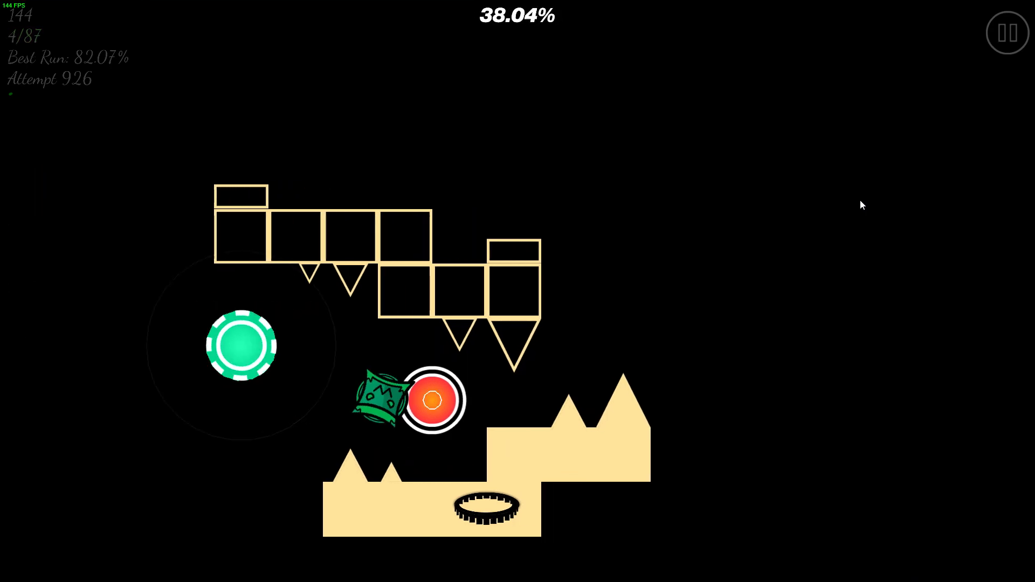
pyautogui.click(860, 199)
pyautogui.click(860, 200)
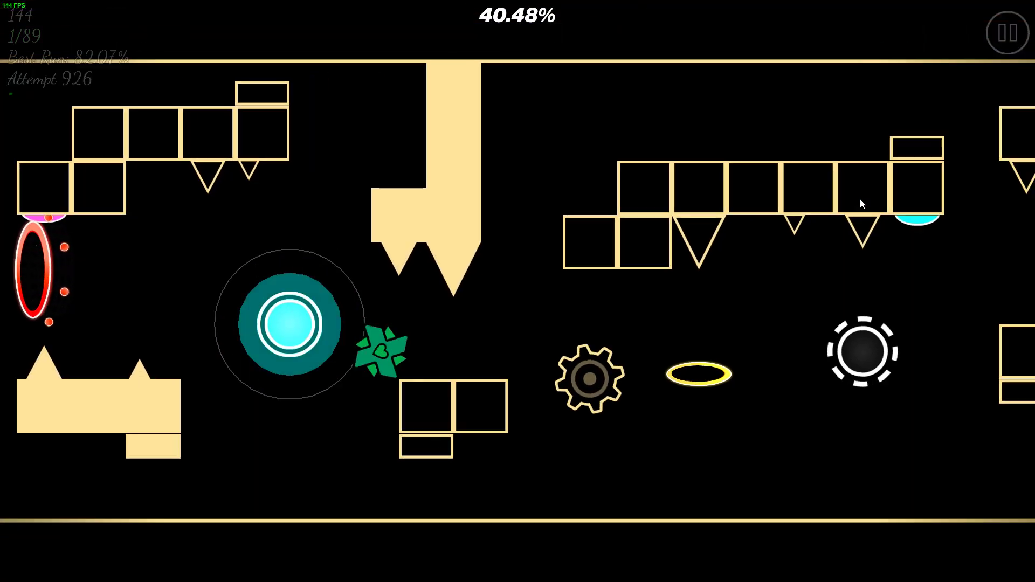
pyautogui.click(858, 198)
pyautogui.click(854, 197)
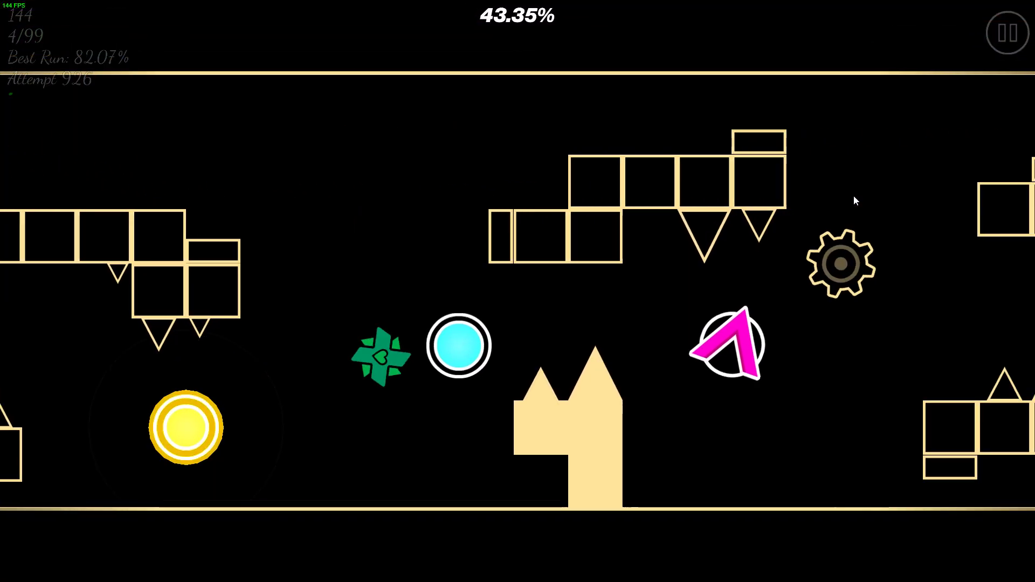
pyautogui.click(852, 195)
pyautogui.click(853, 195)
pyautogui.click(853, 195)
pyautogui.click(852, 194)
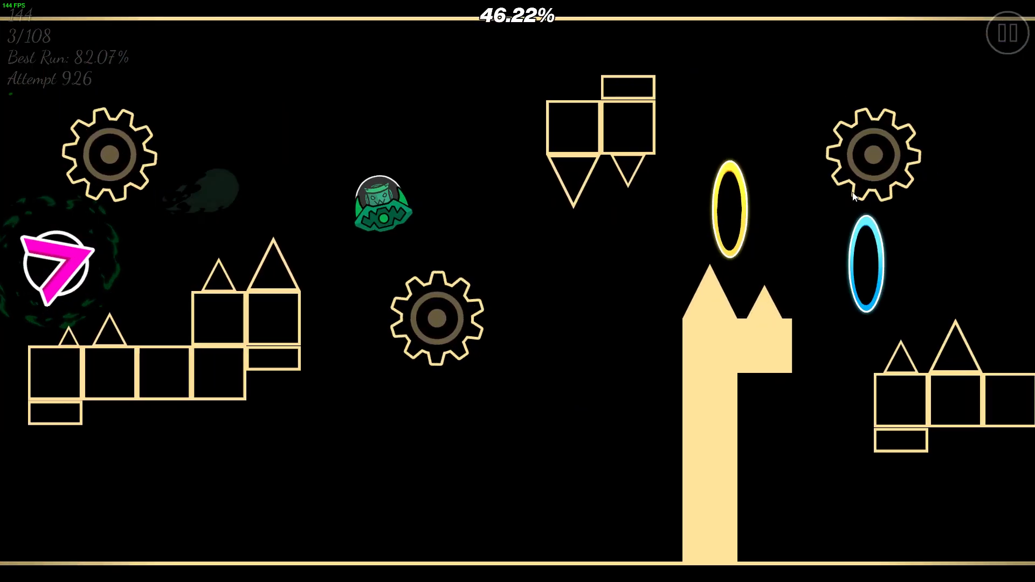
pyautogui.click(853, 192)
pyautogui.click(852, 191)
pyautogui.click(851, 191)
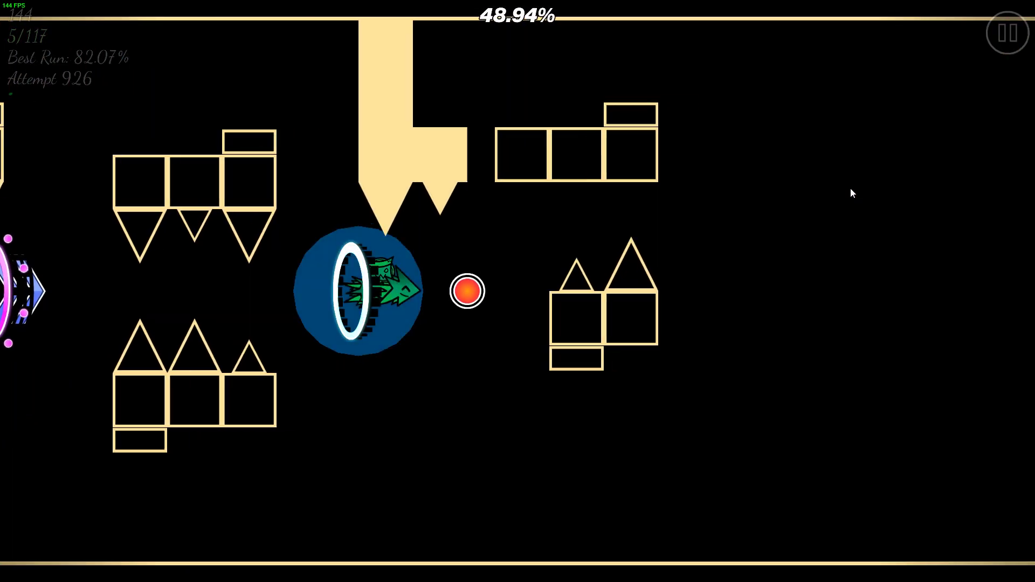
pyautogui.click(850, 188)
# - Get through the opening light-blue obstacles using the dash arrow, ring orb and pink orb
pyautogui.click(849, 186)
pyautogui.click(850, 186)
pyautogui.click(849, 182)
pyautogui.click(849, 181)
pyautogui.click(847, 180)
pyautogui.click(848, 178)
pyautogui.click(847, 177)
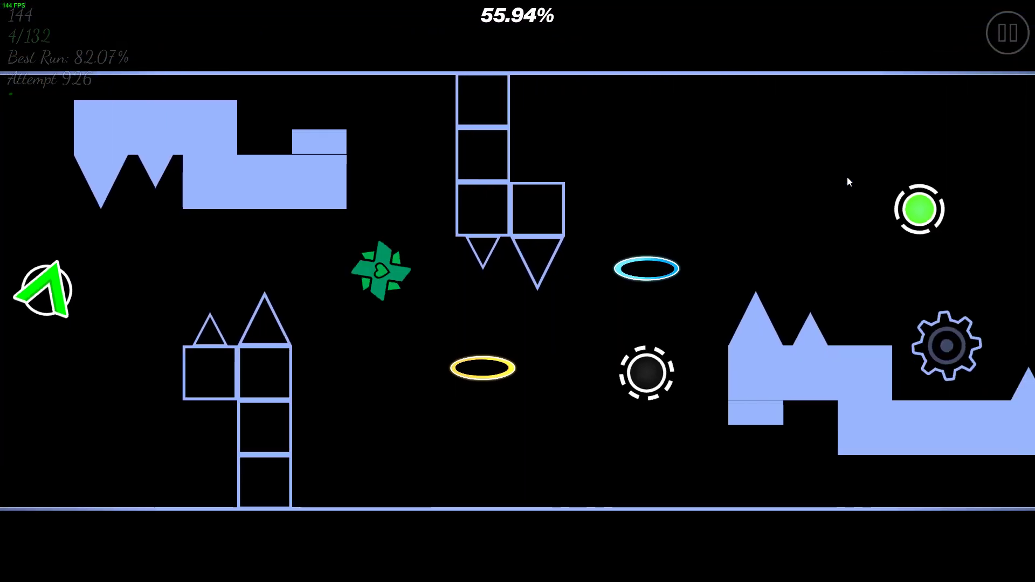
pyautogui.click(846, 176)
pyautogui.click(847, 176)
# - Pass the gear, pink orbs and spike rows, then the yellow portal
pyautogui.click(846, 174)
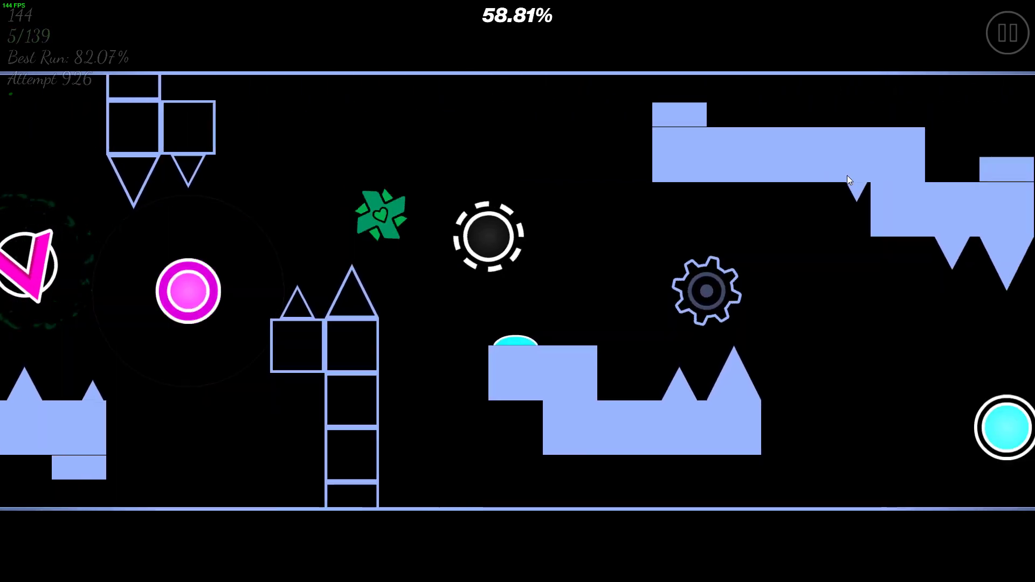
pyautogui.click(846, 173)
pyautogui.click(846, 173)
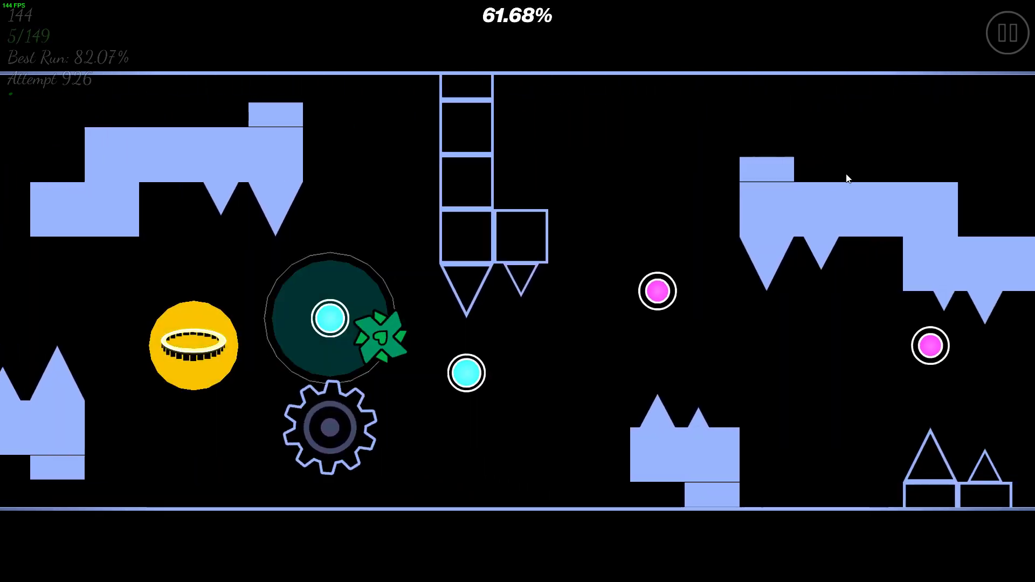
pyautogui.click(847, 178)
pyautogui.click(847, 178)
pyautogui.click(845, 173)
pyautogui.click(845, 173)
pyautogui.click(845, 171)
pyautogui.click(846, 172)
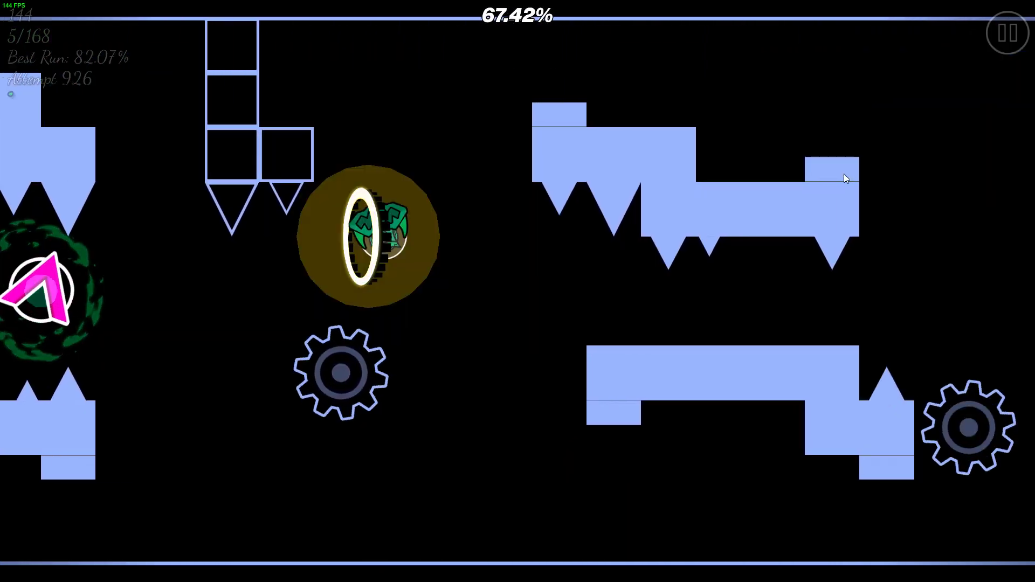
# - Clear the smoke ledge and spikes, staying alive past 70% through the portal section
pyautogui.click(845, 178)
pyautogui.click(845, 178)
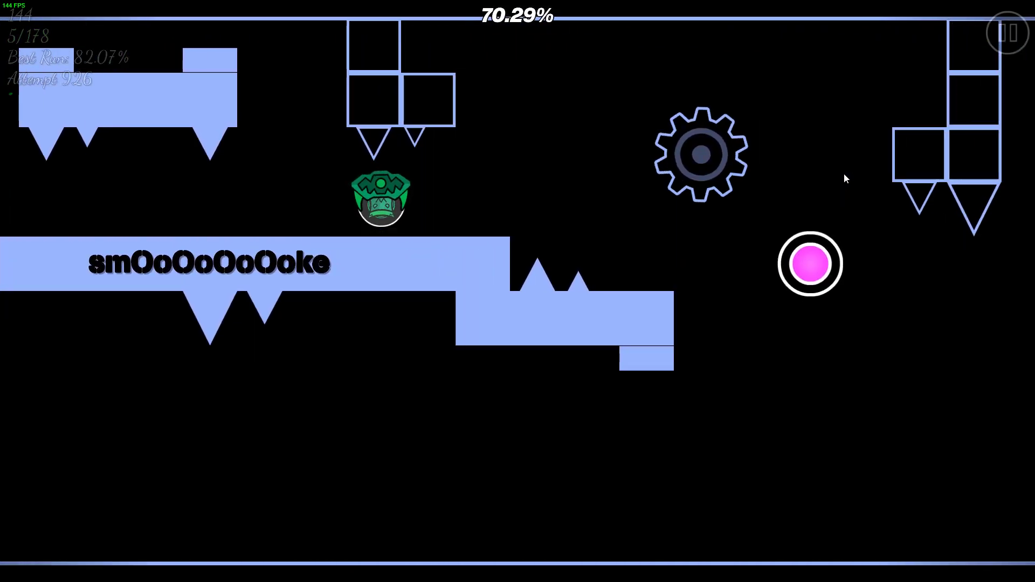
pyautogui.click(843, 174)
pyautogui.click(842, 172)
pyautogui.click(842, 173)
pyautogui.click(843, 172)
pyautogui.click(843, 172)
pyautogui.click(843, 172)
pyautogui.click(843, 170)
pyautogui.click(843, 169)
# - Fly the ship past the gears, cyan orbs, spike column and orange orb
pyautogui.click(842, 168)
pyautogui.click(841, 172)
pyautogui.click(841, 172)
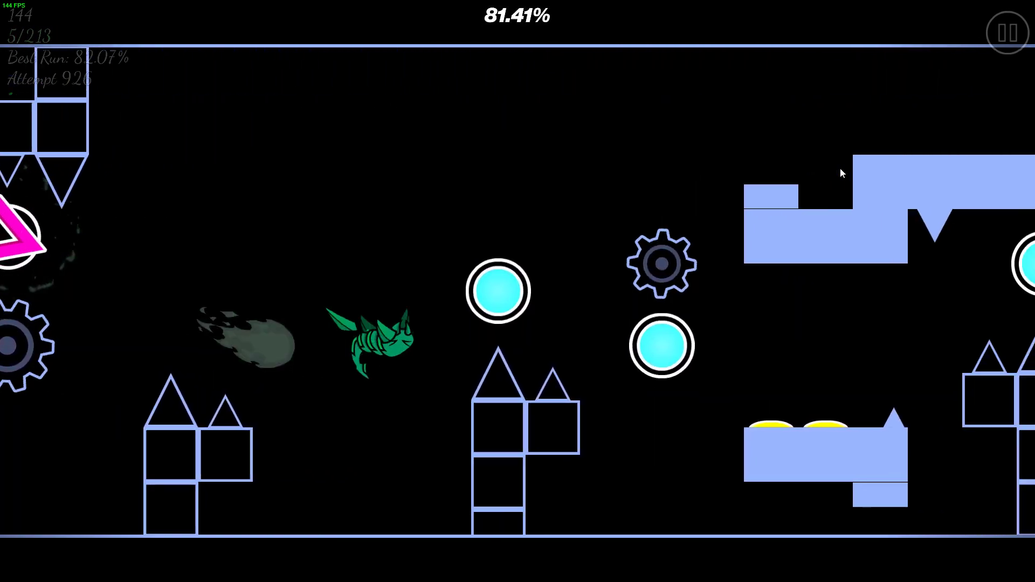
pyautogui.click(840, 165)
pyautogui.click(840, 164)
pyautogui.click(840, 164)
pyautogui.click(841, 164)
pyautogui.click(838, 161)
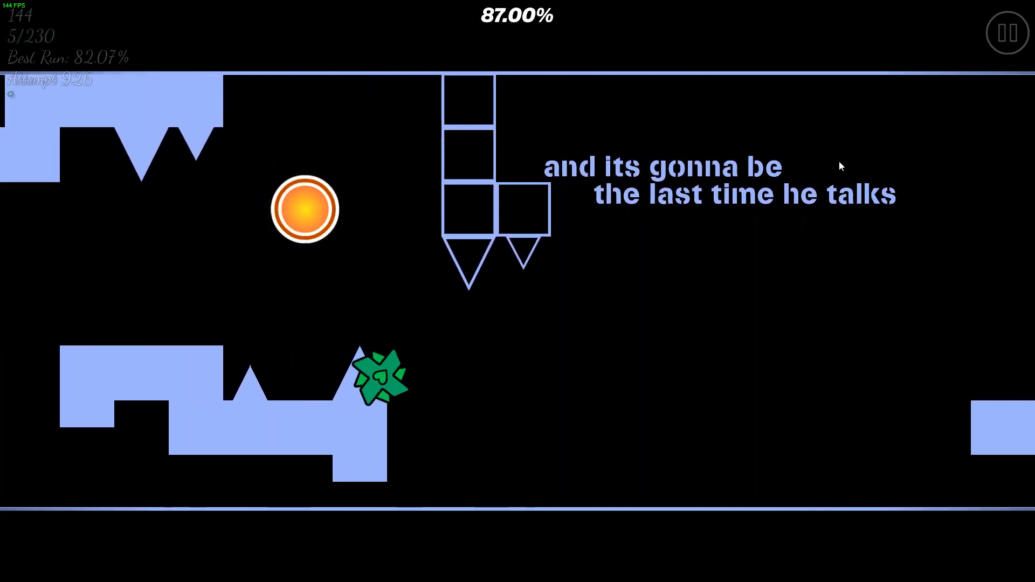
pyautogui.click(838, 161)
# - Clear the last portal, gears and hanging spikes to finish the level at 100%
pyautogui.click(838, 161)
pyautogui.click(838, 160)
pyautogui.click(838, 160)
pyautogui.click(838, 160)
pyautogui.click(839, 159)
pyautogui.click(839, 159)
pyautogui.click(838, 163)
pyautogui.click(839, 162)
pyautogui.click(838, 161)
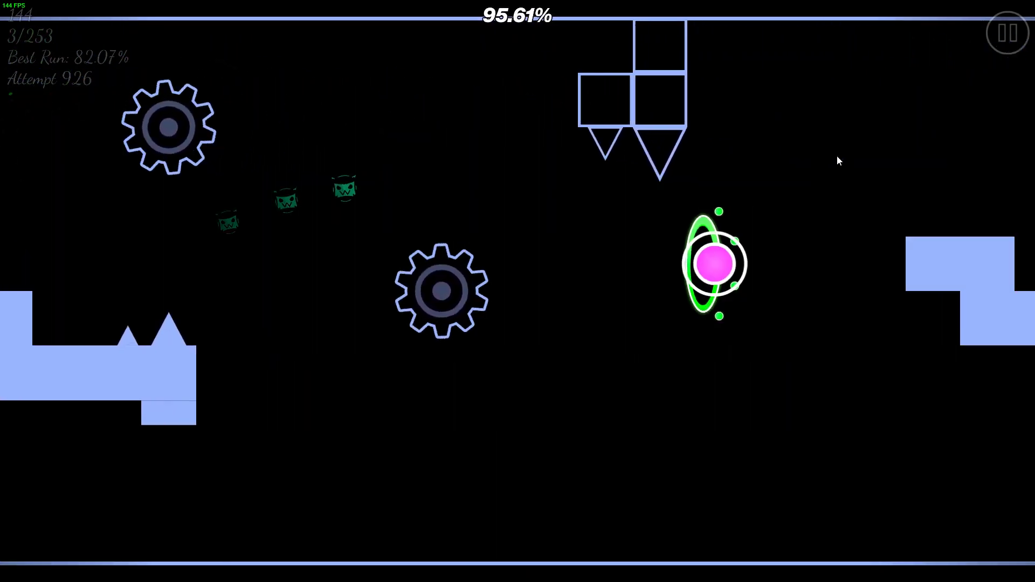
pyautogui.click(836, 155)
pyautogui.click(833, 154)
pyautogui.click(830, 154)
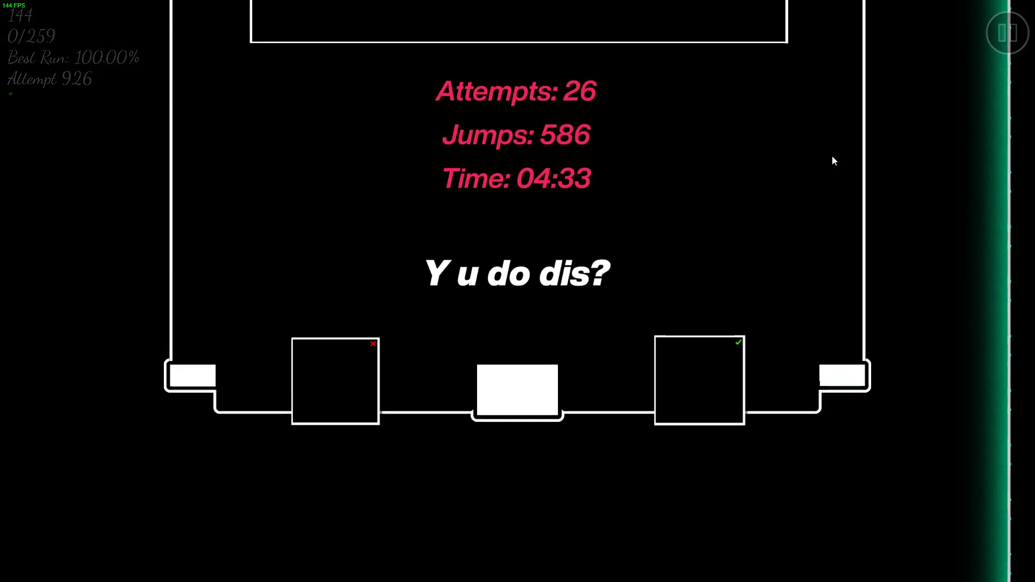
# - Leave the finished level and post the comment 'GG really fun' on its page
pyautogui.press('Escape')
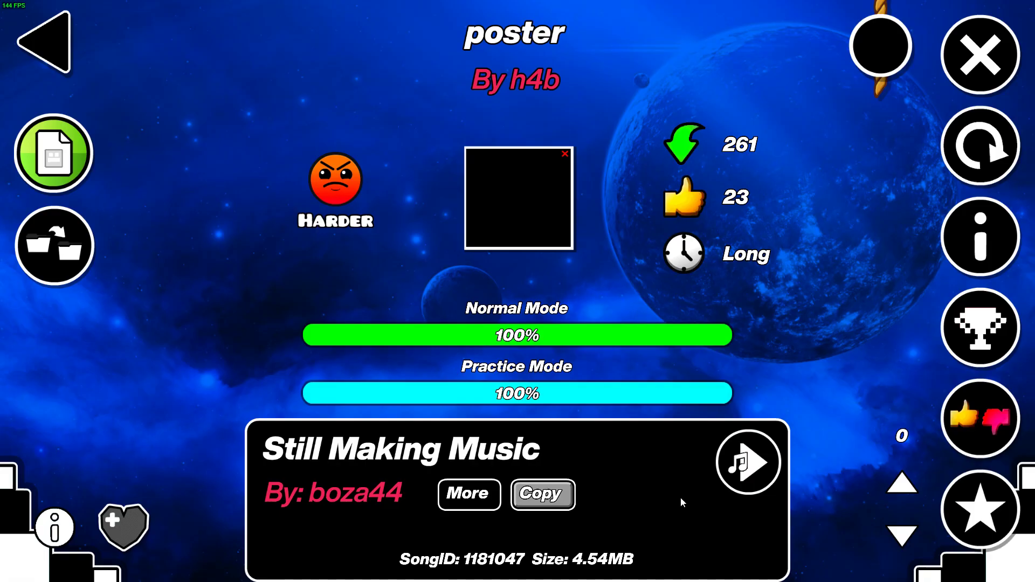
pyautogui.click(971, 232)
pyautogui.click(899, 535)
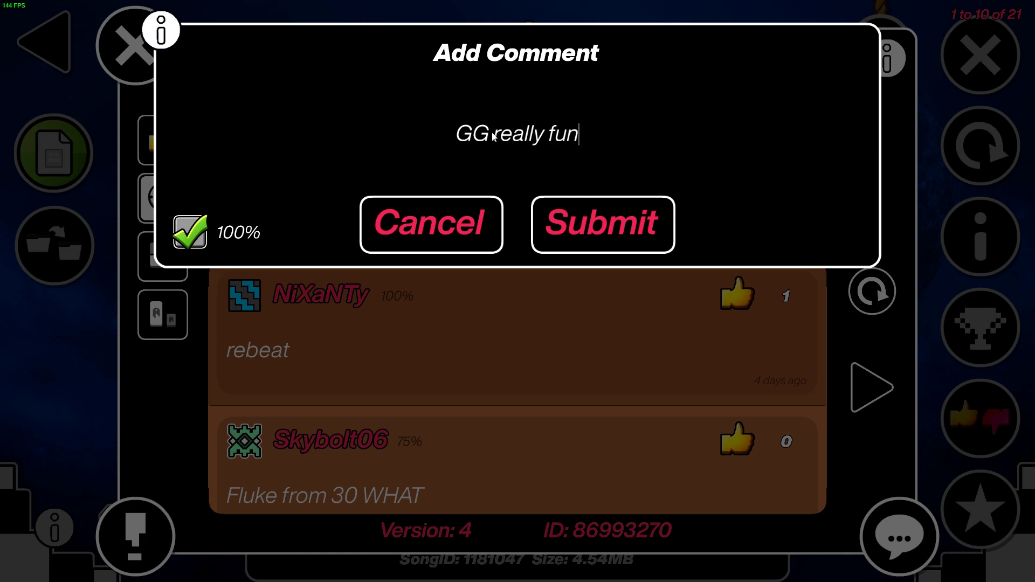
pyautogui.click(603, 224)
pyautogui.click(135, 45)
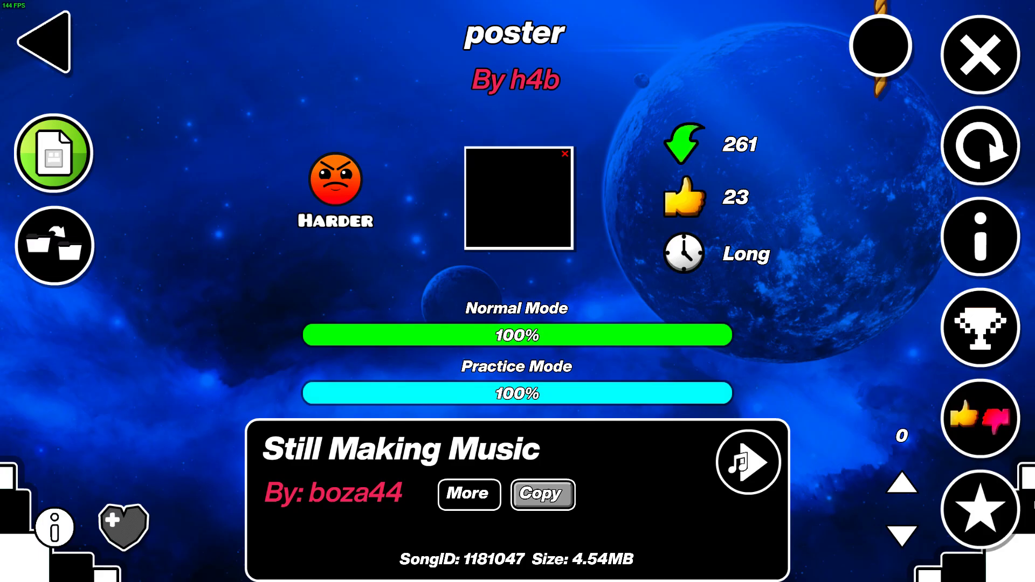
# - Like the level and give it a 10-star rating
pyautogui.click(980, 418)
pyautogui.click(437, 311)
pyautogui.click(980, 510)
pyautogui.click(661, 326)
pyautogui.click(605, 410)
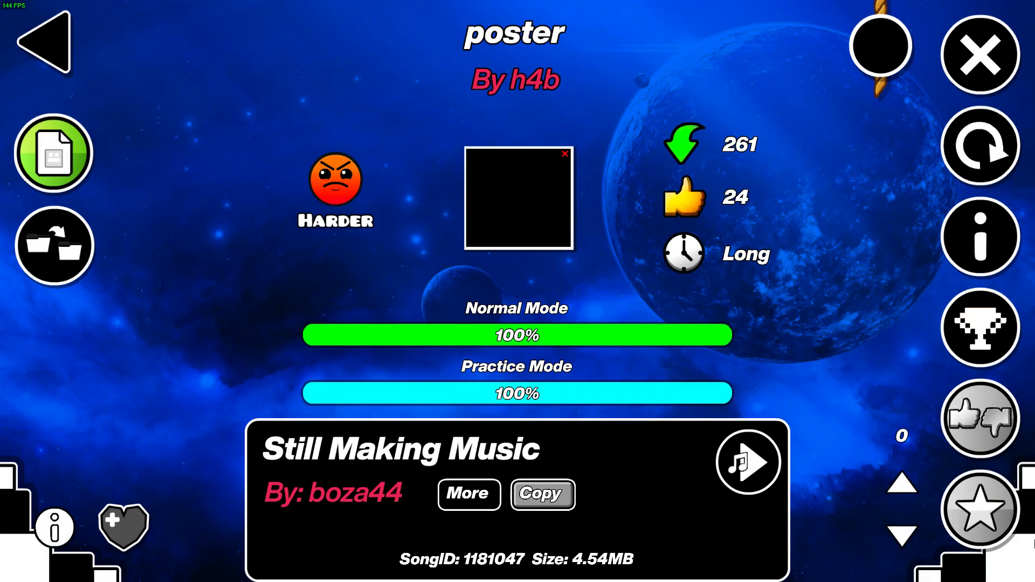